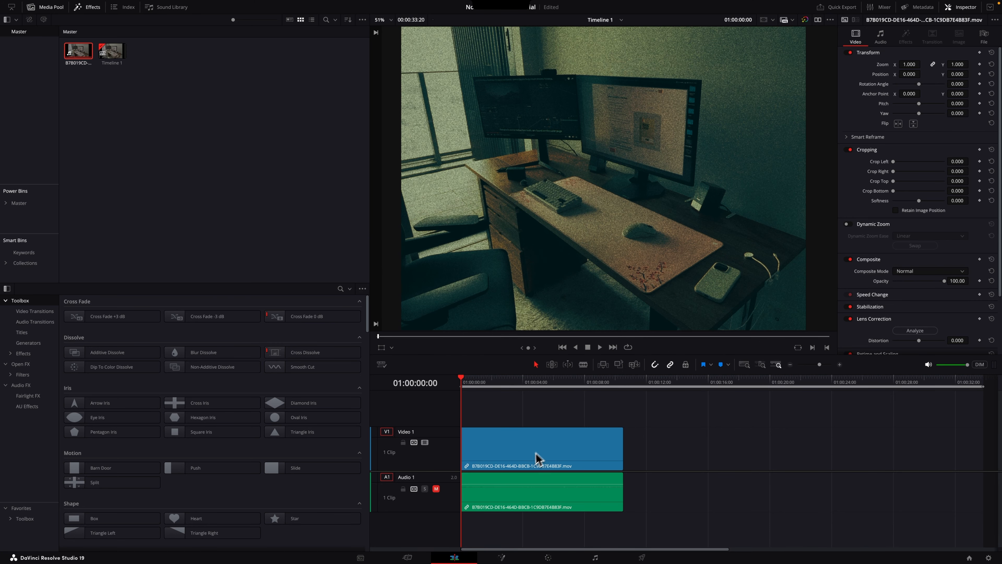
# Step: On the Color page, add a serial node directly after the CST in node and label it NR
pyautogui.click(548, 557)
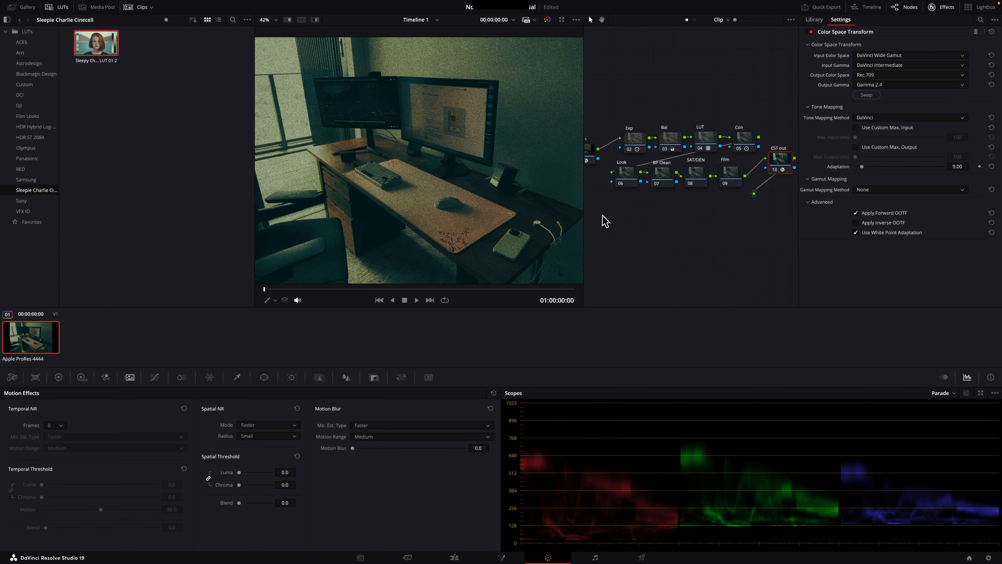
pyautogui.scroll(1, 600, 219)
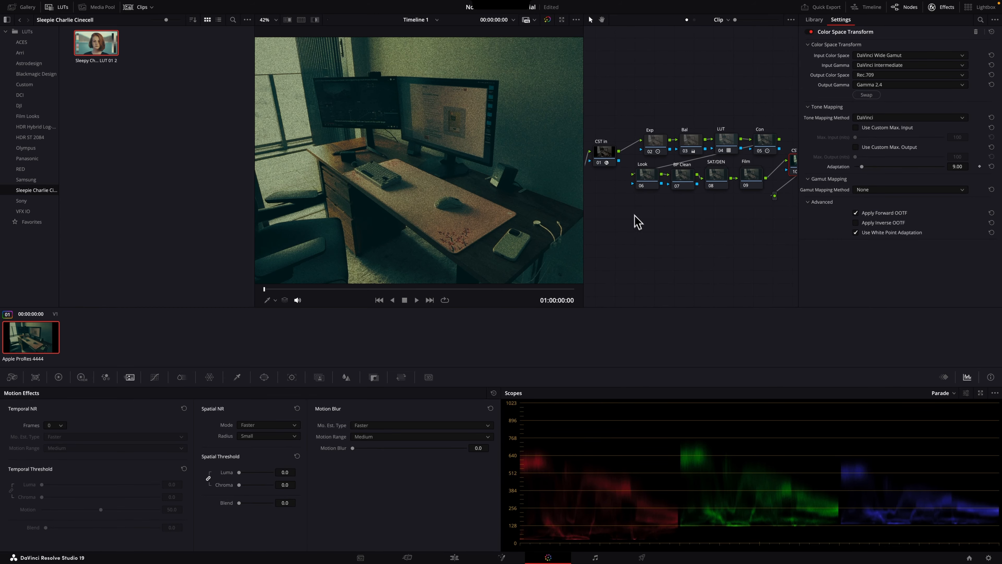
pyautogui.moveTo(722, 214); pyautogui.dragTo(734, 226)
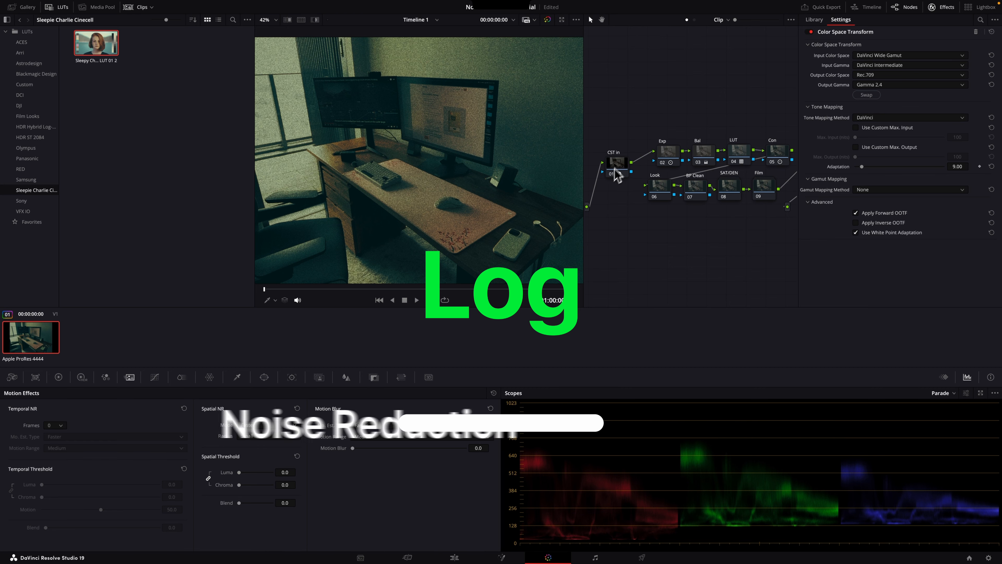
pyautogui.moveTo(622, 169); pyautogui.dragTo(618, 156)
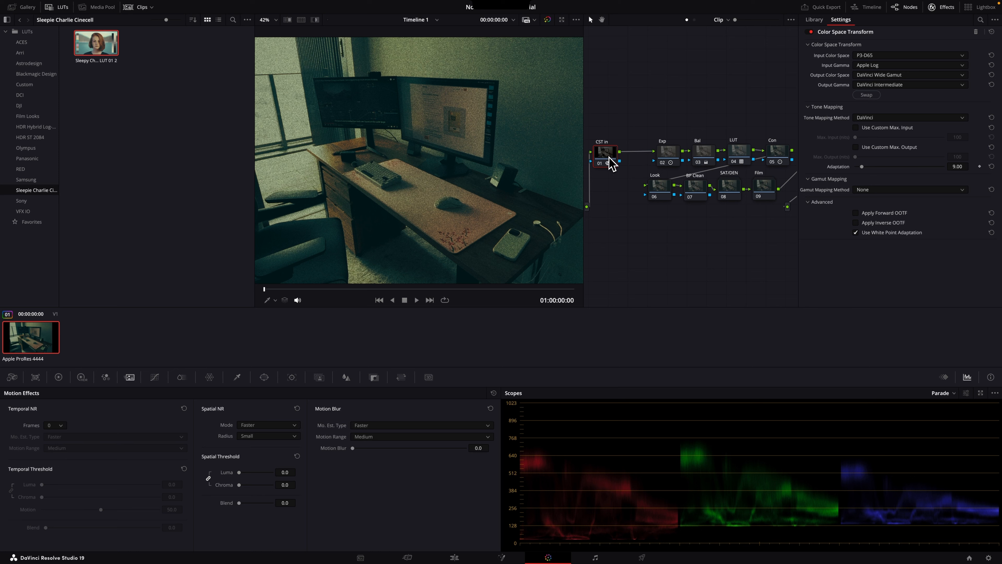
pyautogui.hotkey('alt', 's')
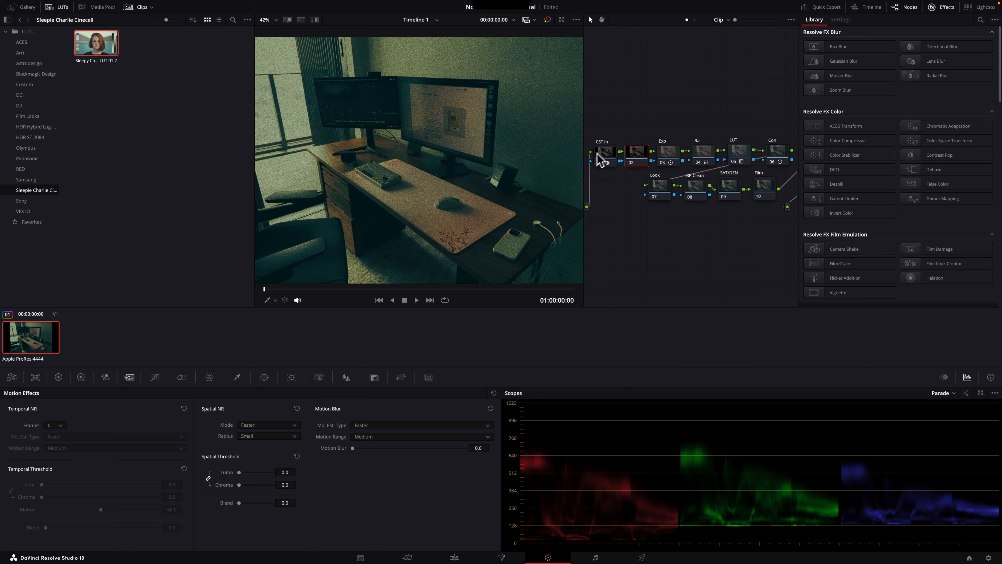
pyautogui.moveTo(643, 163)
pyautogui.mouseDown()
pyautogui.moveTo(643, 147)
pyautogui.moveTo(597, 173)
pyautogui.moveTo(630, 152)
pyautogui.mouseUp()
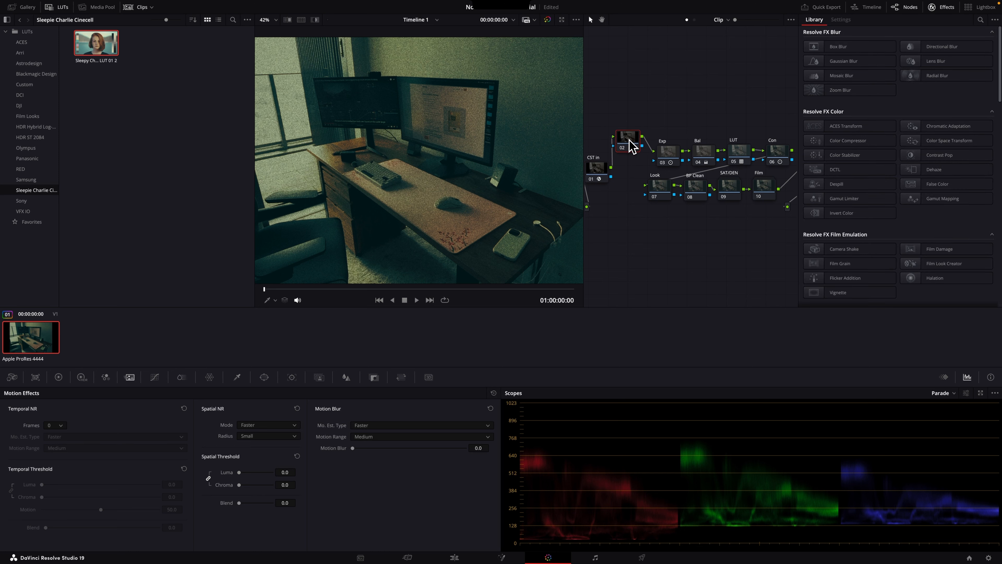
pyautogui.rightClick(630, 140)
pyautogui.click(645, 158)
# Step: Set the NR node's temporal noise reduction to 3 frames, with Better motion estimation and a Small motion range
pyautogui.press('space')
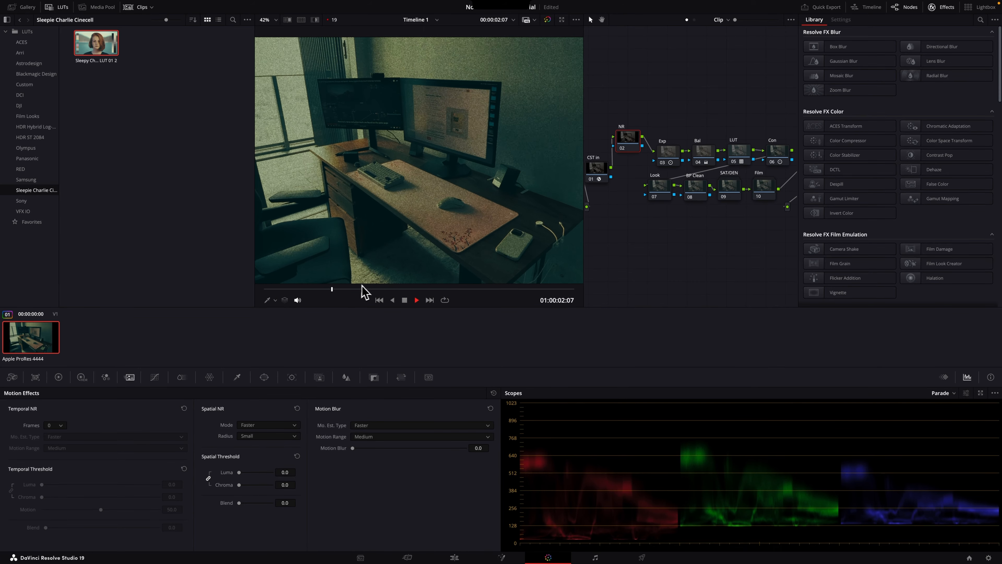
pyautogui.press('space')
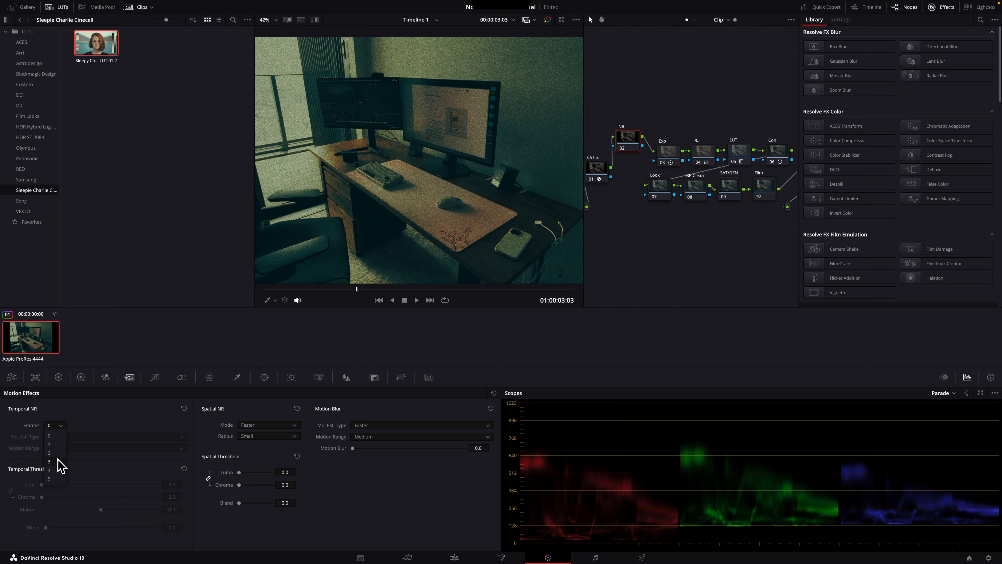
pyautogui.click(57, 461)
pyautogui.click(66, 436)
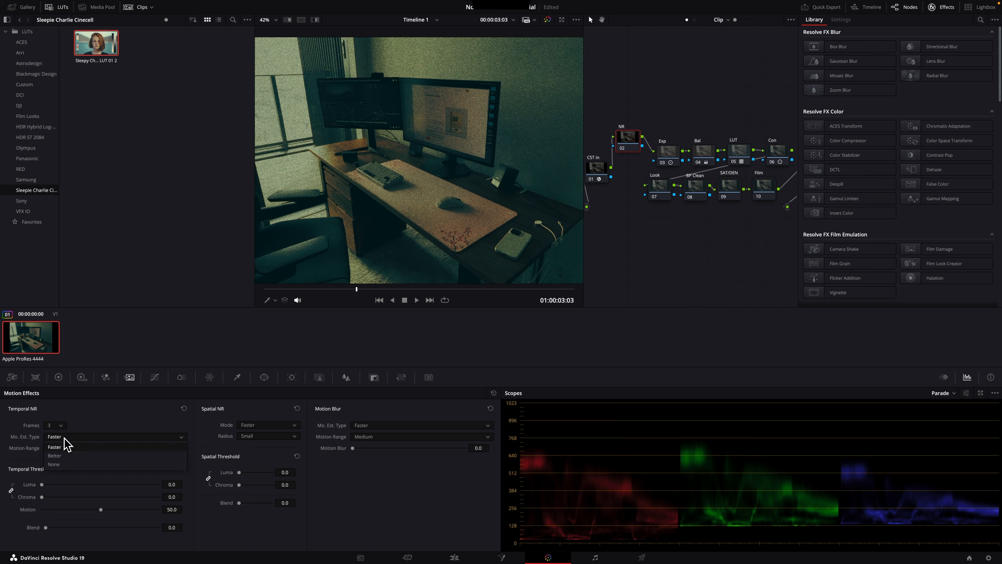
pyautogui.click(65, 457)
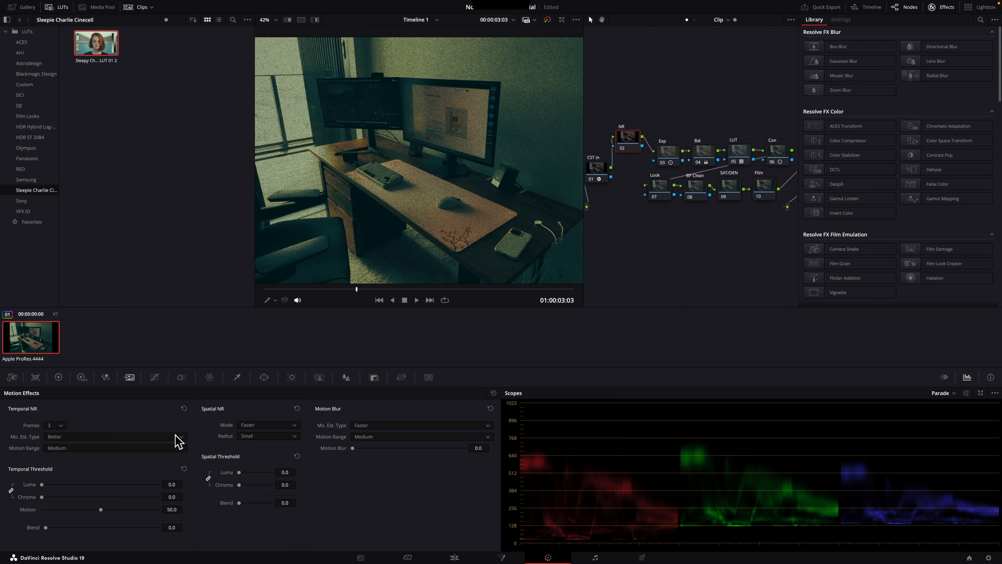
pyautogui.click(110, 450)
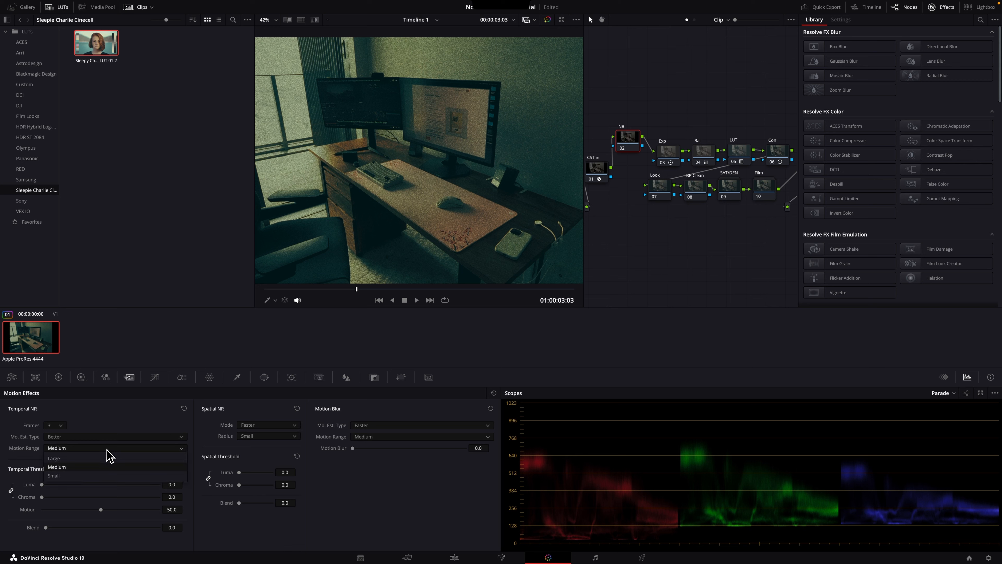
pyautogui.click(93, 476)
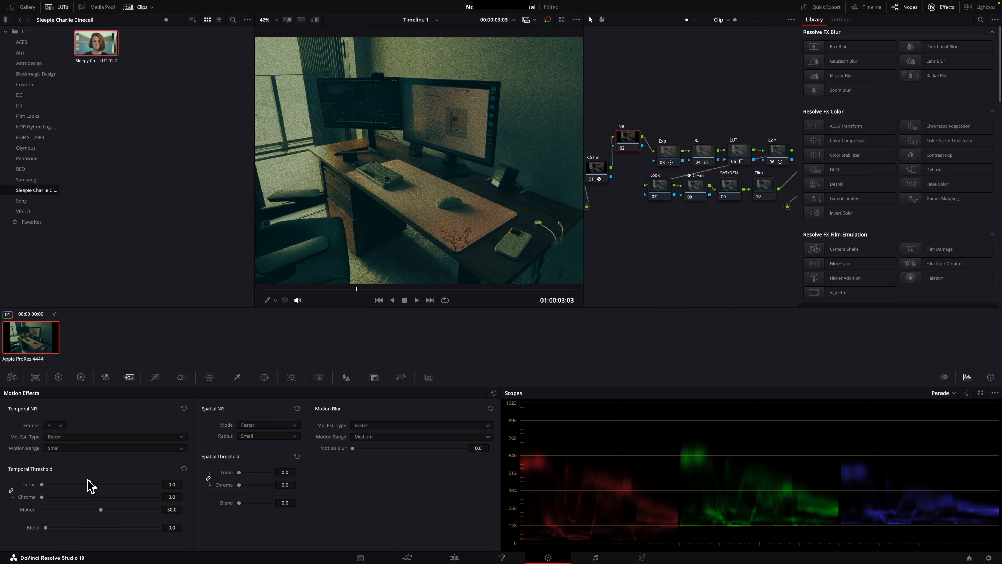
# Step: Unlink the temporal thresholds, set luma to about 77.8 and chroma to about 15.6, and play the clip to check
pyautogui.moveTo(41, 484); pyautogui.dragTo(95, 486)
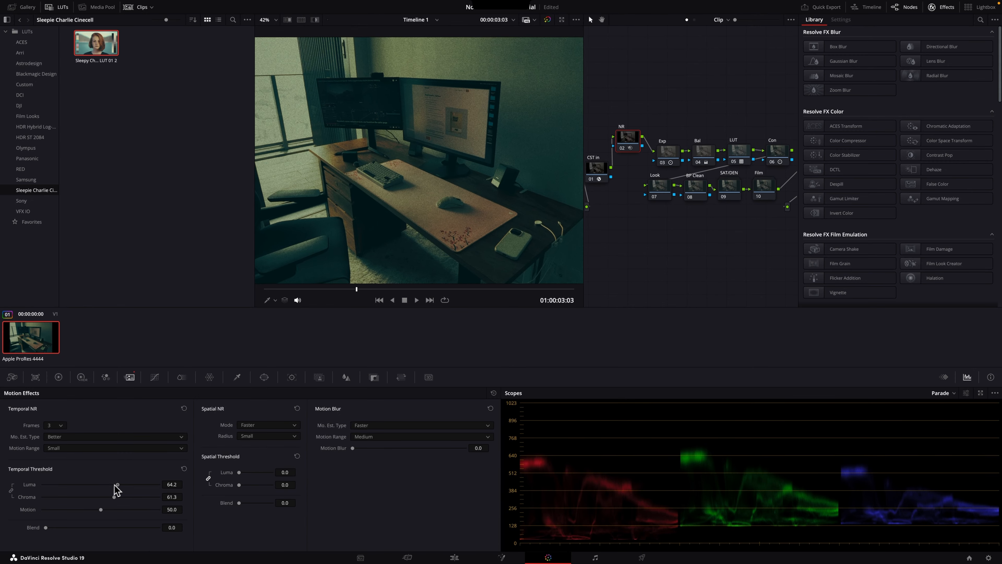
pyautogui.moveTo(114, 484); pyautogui.dragTo(138, 485)
pyautogui.moveTo(114, 496); pyautogui.dragTo(13, 491)
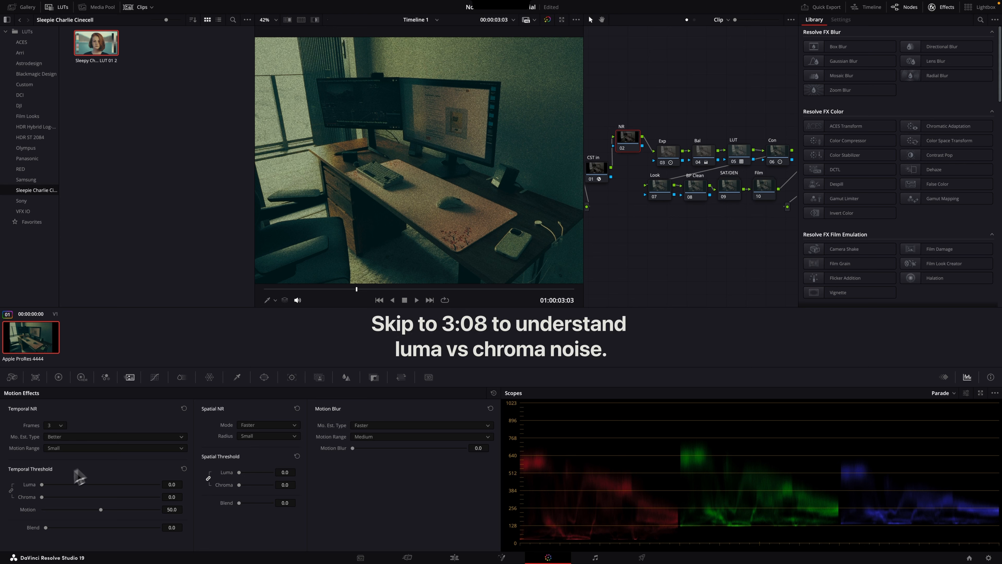
pyautogui.moveTo(42, 484); pyautogui.dragTo(135, 484)
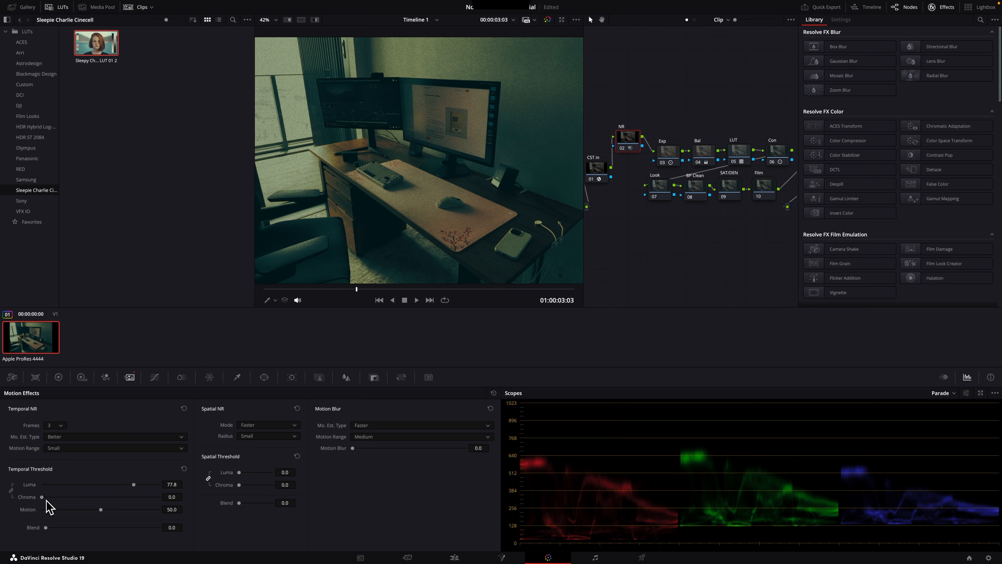
pyautogui.moveTo(40, 498); pyautogui.dragTo(55, 498)
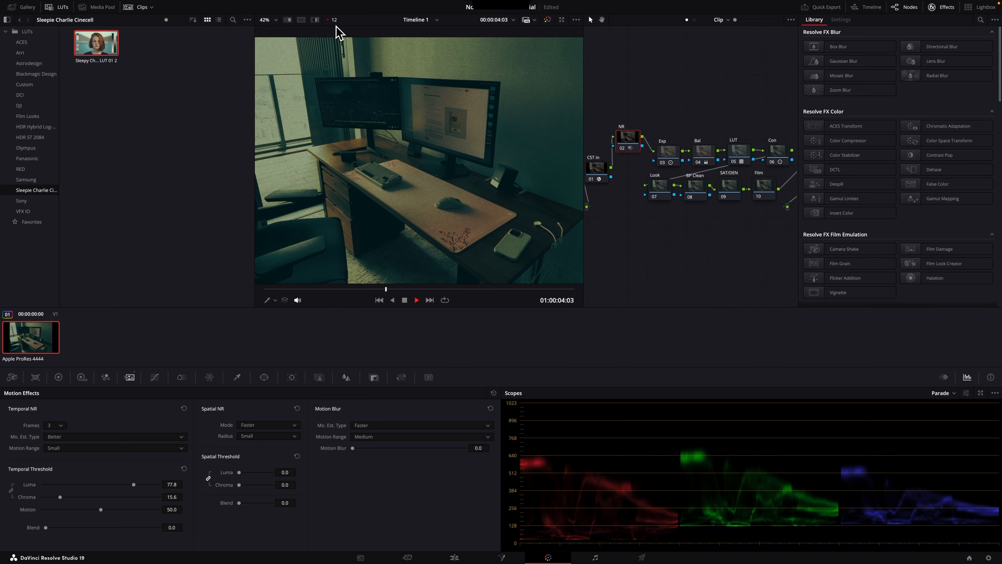
pyautogui.press('space')
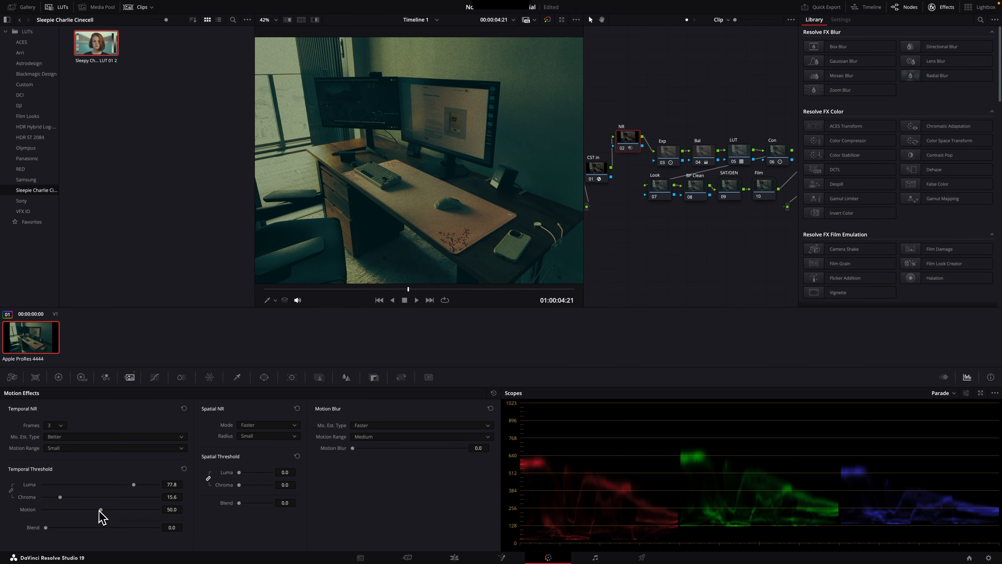
# Step: Try different temporal motion threshold values and reset the temporal noise reduction to 0 frames
pyautogui.moveTo(67, 509); pyautogui.dragTo(138, 508)
pyautogui.moveTo(150, 484); pyautogui.dragTo(25, 496)
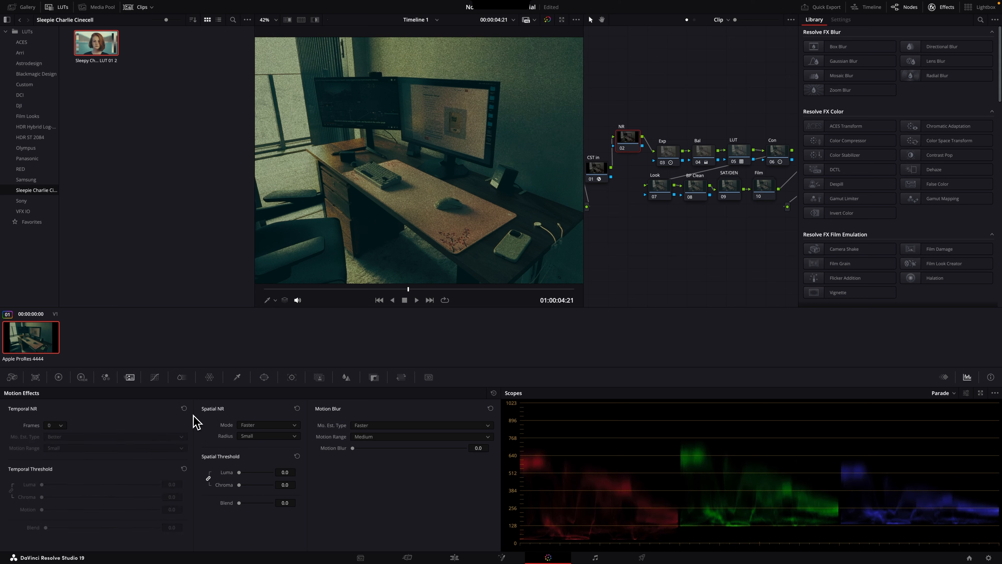
# Step: Set spatial noise reduction to Enhanced mode with unlinked thresholds of about 78.2 for luma and 18.4 for chroma
pyautogui.click(253, 425)
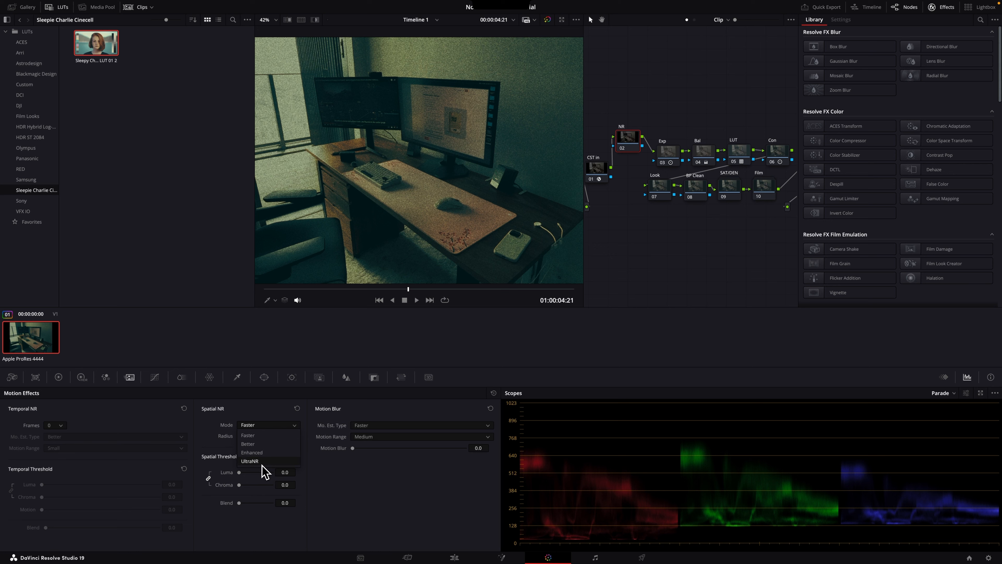
pyautogui.click(258, 452)
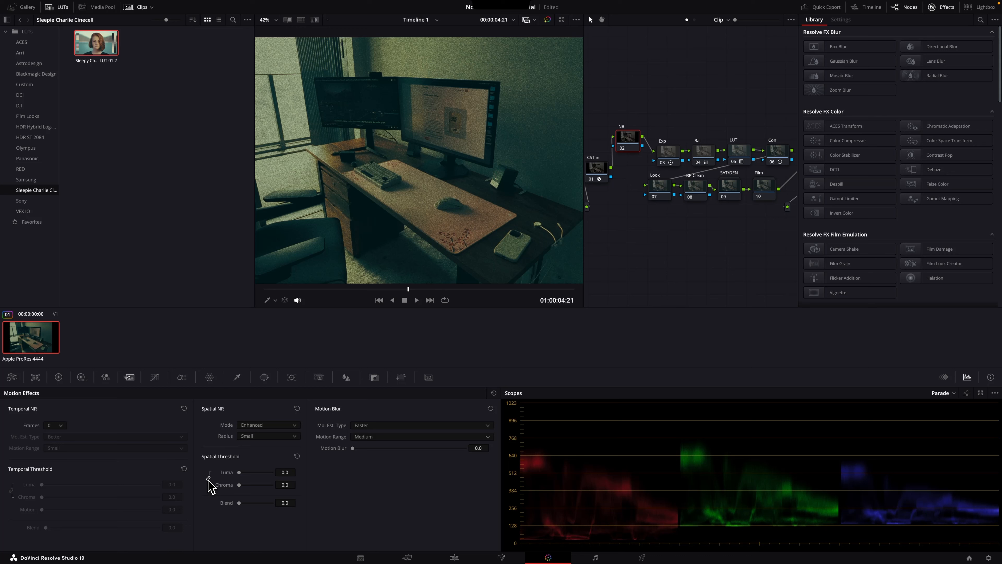
pyautogui.moveTo(239, 473); pyautogui.dragTo(267, 473)
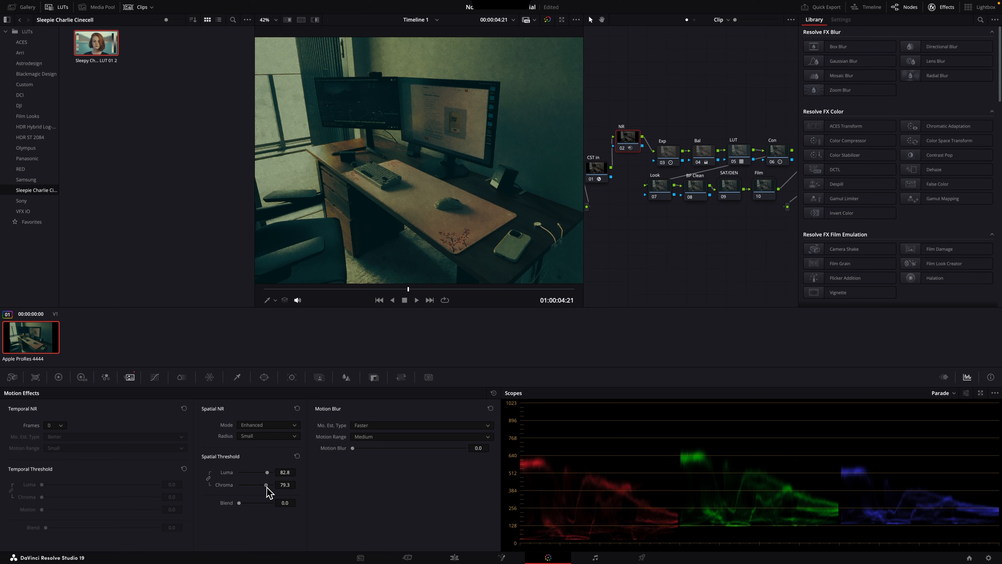
pyautogui.moveTo(266, 485); pyautogui.dragTo(246, 486)
# Step: Switch the spatial noise reduction mode to UltraNR and analyze the clip's noise profile
pyautogui.click(280, 425)
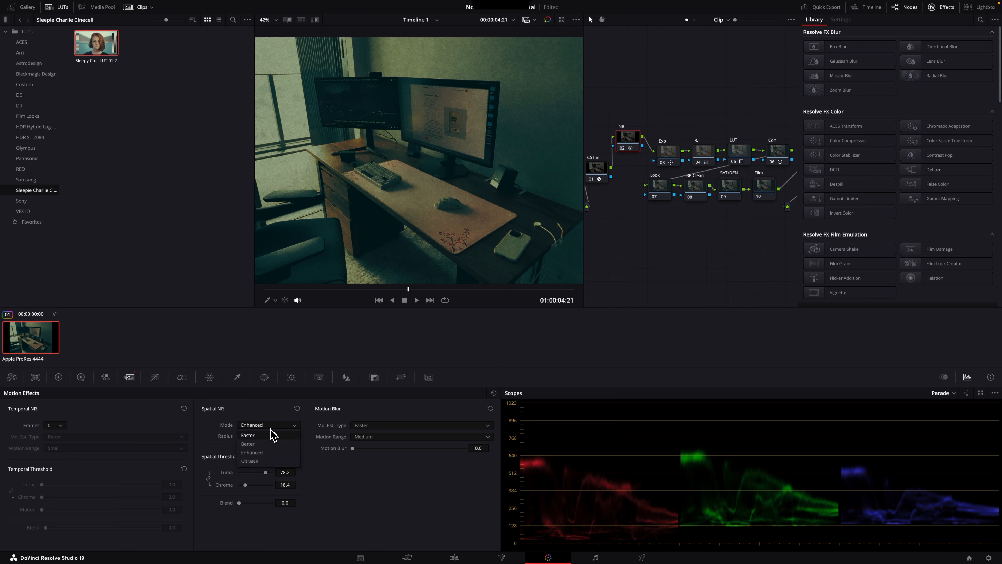
pyautogui.click(275, 461)
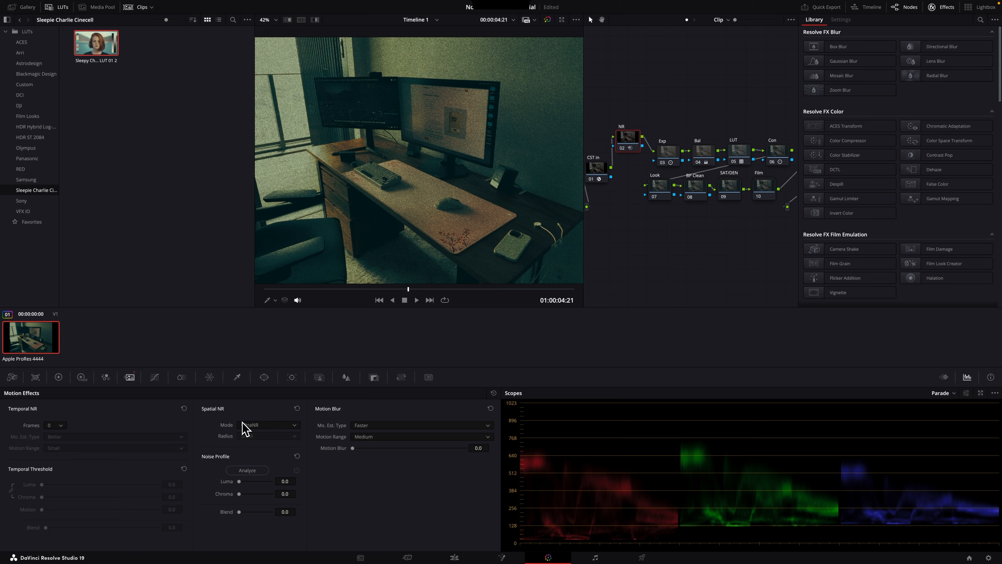
pyautogui.click(247, 470)
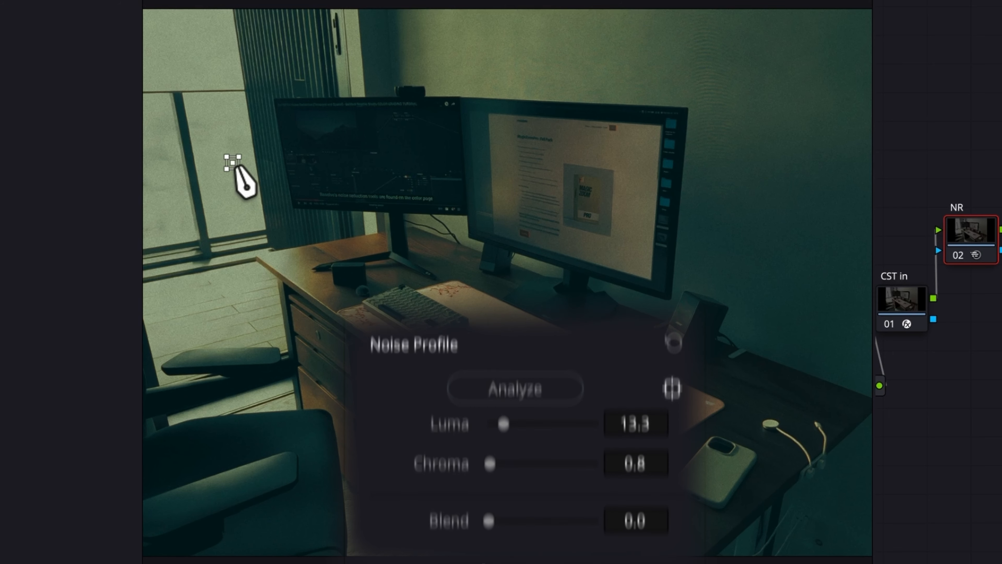
# Step: Enlarge the noise sample box and reposition it over the window edge and the left monitor
pyautogui.moveTo(298, 109); pyautogui.dragTo(307, 120)
pyautogui.moveTo(259, 194); pyautogui.dragTo(263, 199)
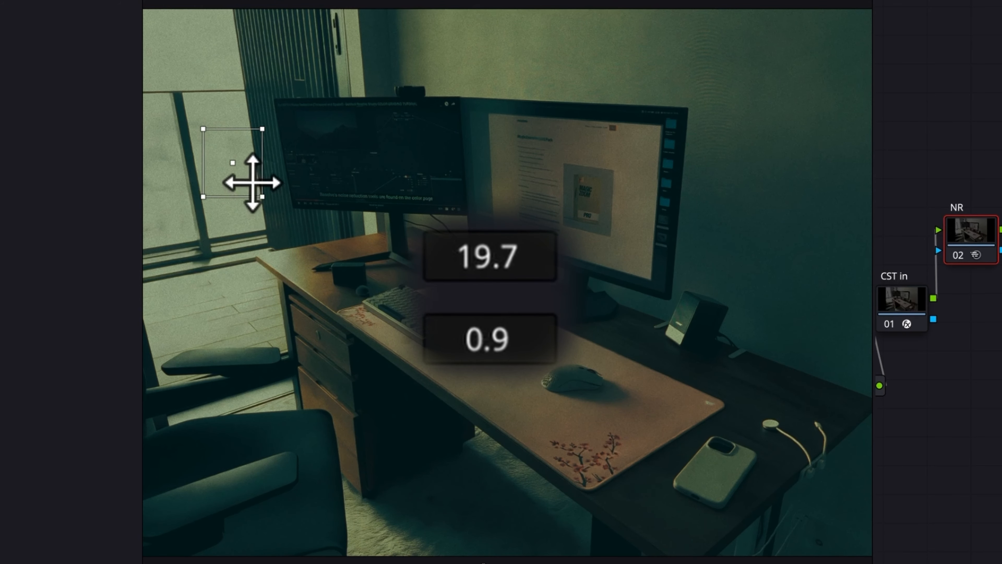
pyautogui.moveTo(253, 182); pyautogui.dragTo(300, 170)
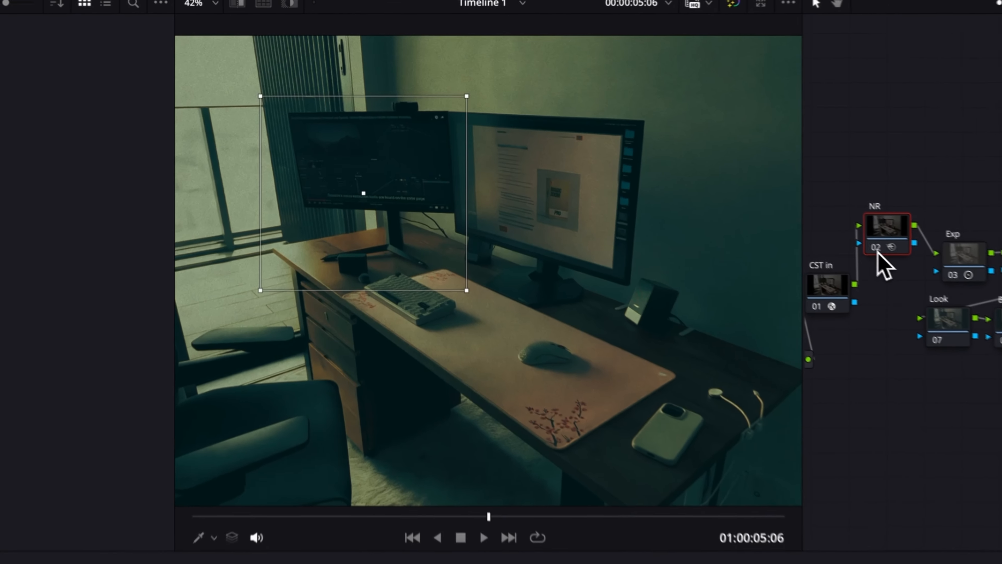
# Step: Toggle the NR node off and on to compare the image before and after noise reduction, also in close-up
pyautogui.click(903, 260)
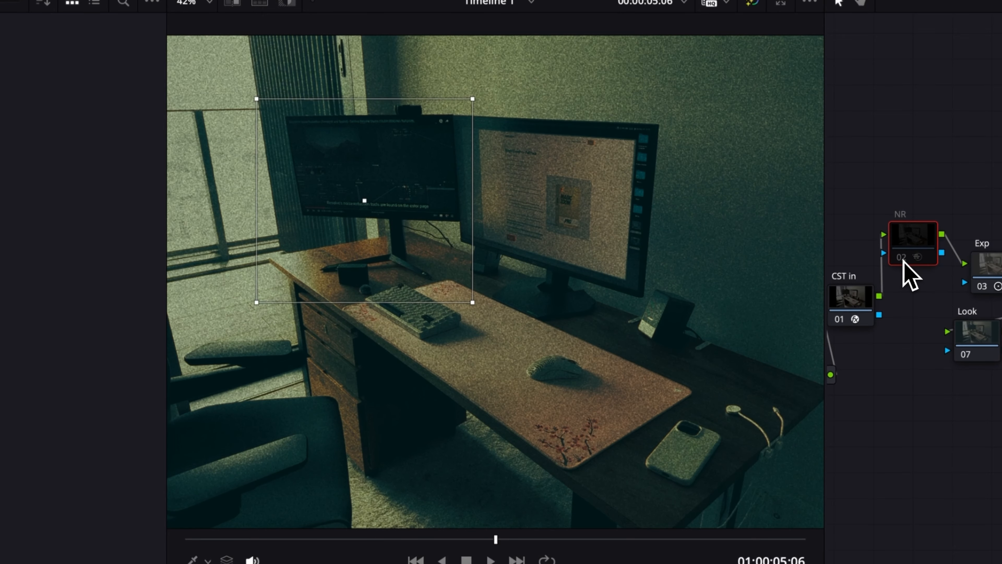
pyautogui.click(903, 261)
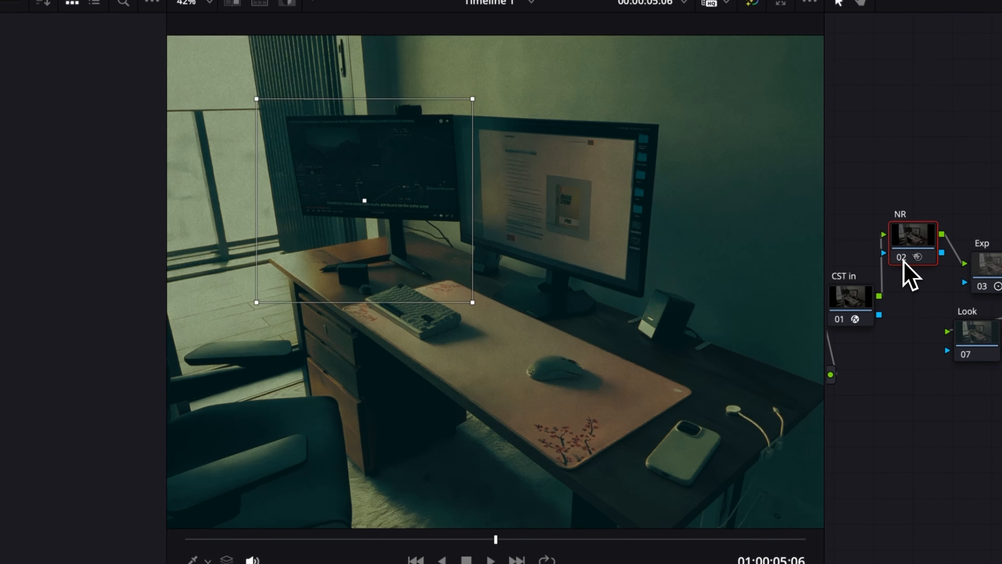
pyautogui.scroll(10, 552, 388)
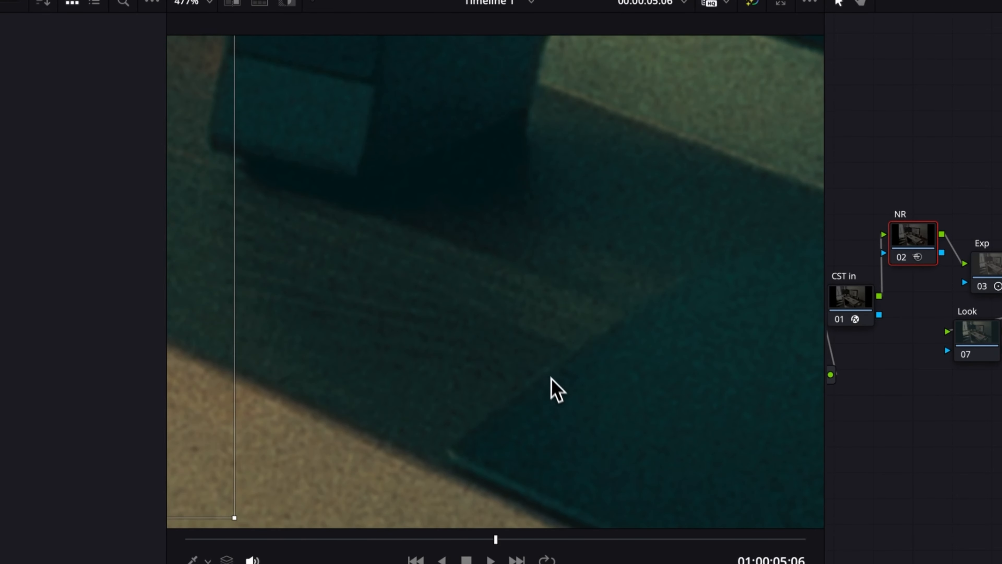
pyautogui.scroll(3, 490, 339)
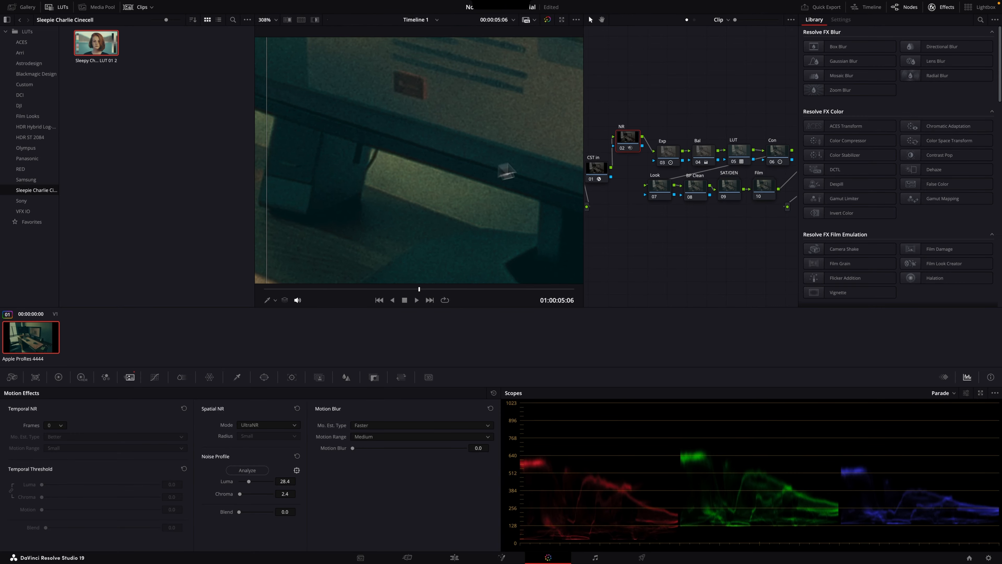
pyautogui.click(623, 148)
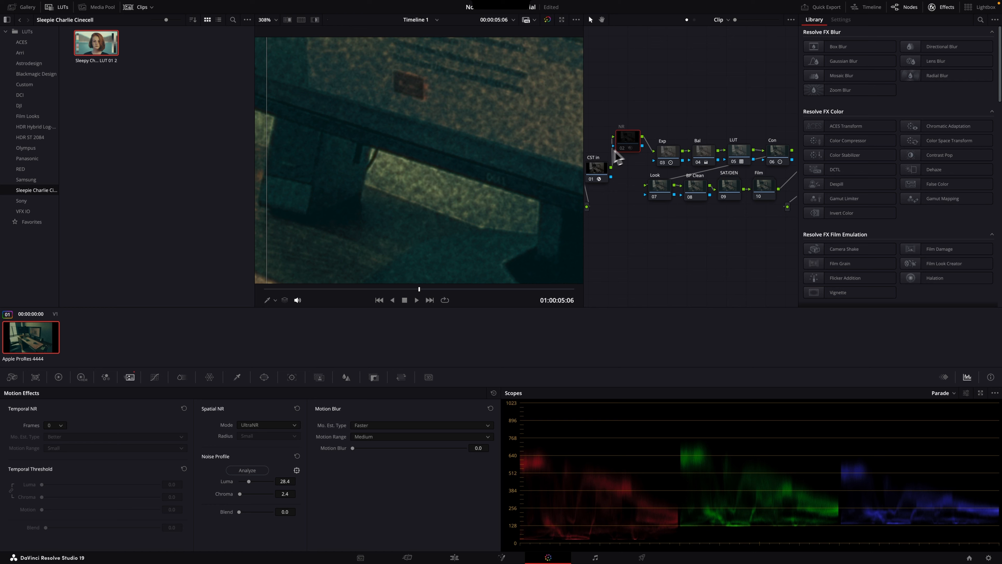
pyautogui.click(623, 148)
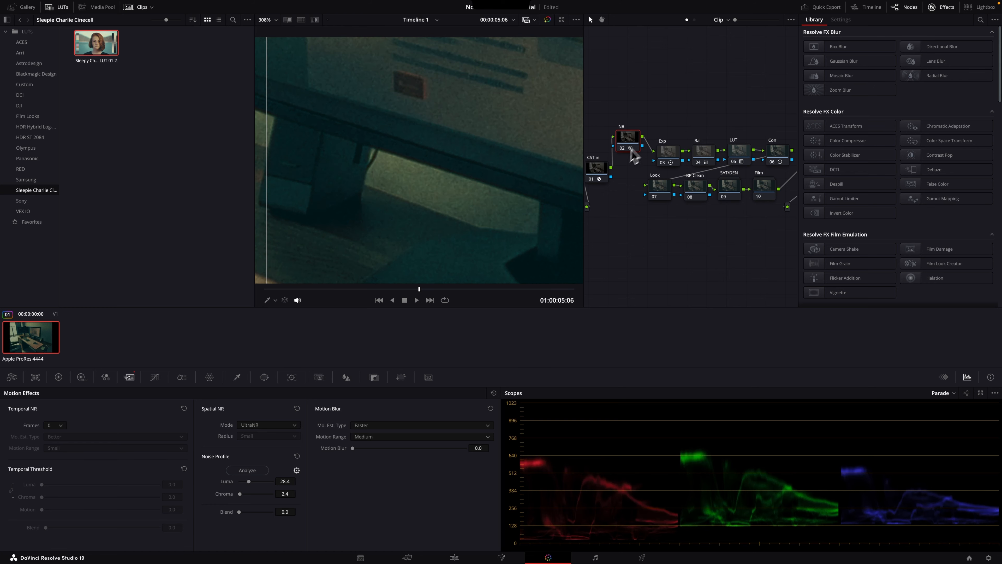
# Step: Try the Faster spatial mode with a luma threshold of 87.4 for comparison and return to UltraNR
pyautogui.click(271, 424)
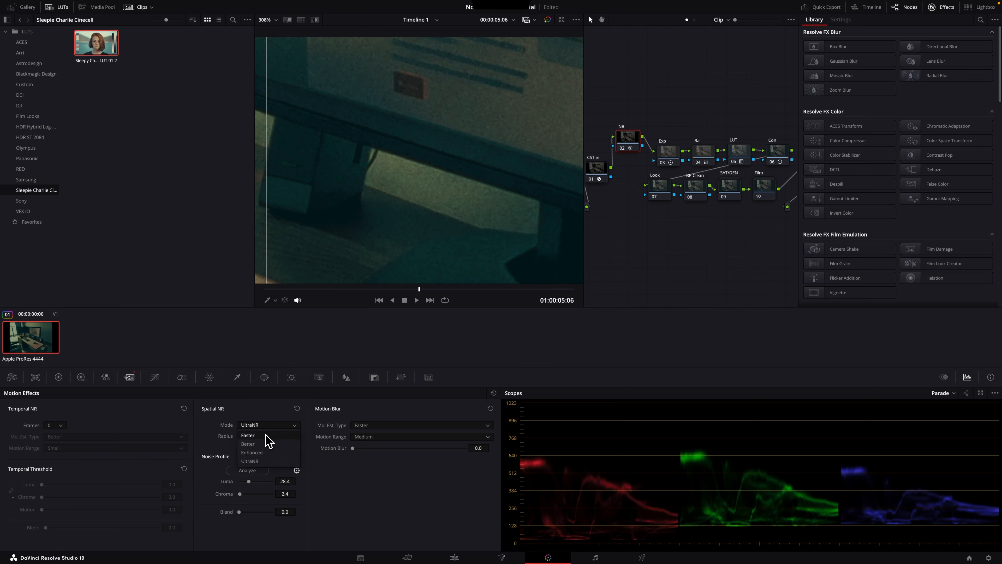
pyautogui.click(266, 455)
pyautogui.moveTo(265, 472)
pyautogui.mouseDown()
pyautogui.moveTo(232, 474)
pyautogui.moveTo(238, 485)
pyautogui.moveTo(270, 473)
pyautogui.mouseUp()
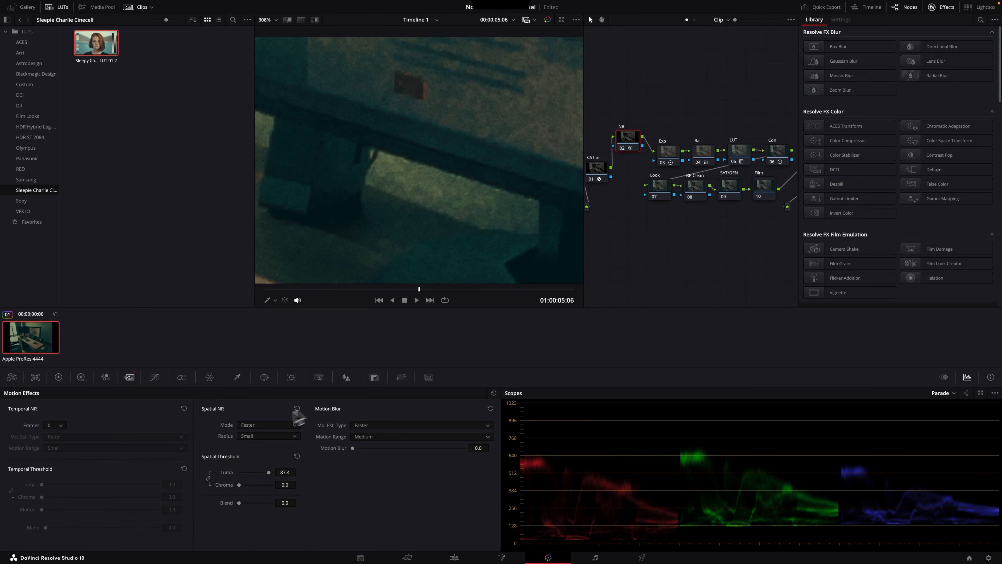
pyautogui.click(260, 425)
pyautogui.click(260, 462)
pyautogui.hotkey('shift', 'z')
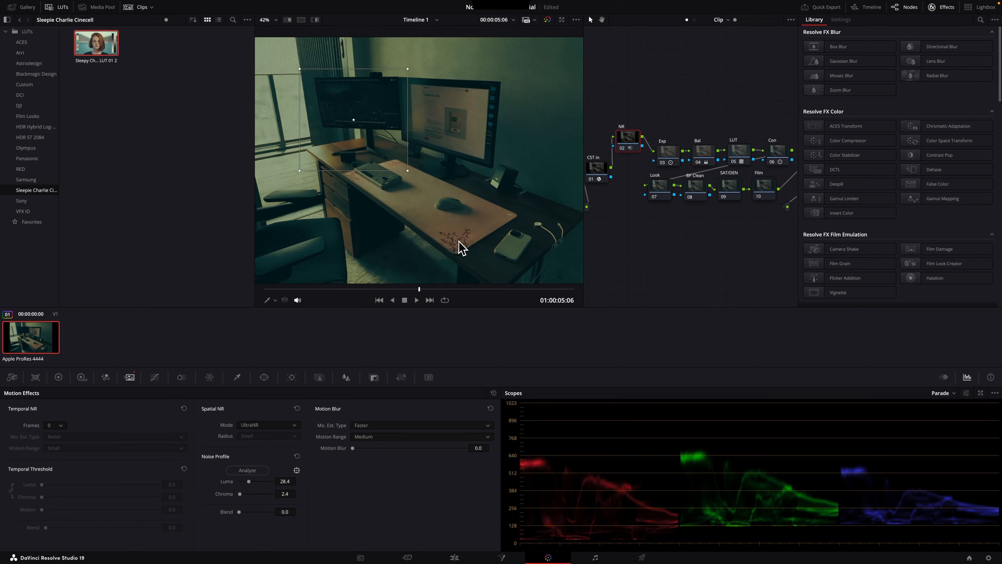